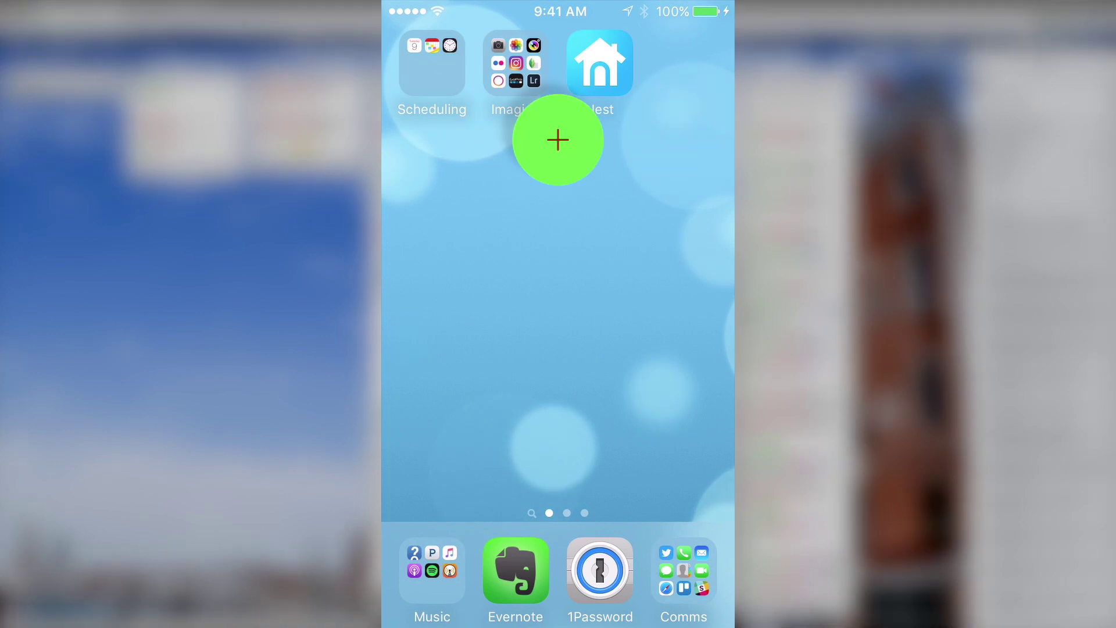
Step: Add a new Trello card titled "Remember stuff" to the Inbox list using the Today view widget
left_click_drag(558, 140, 557, 371)
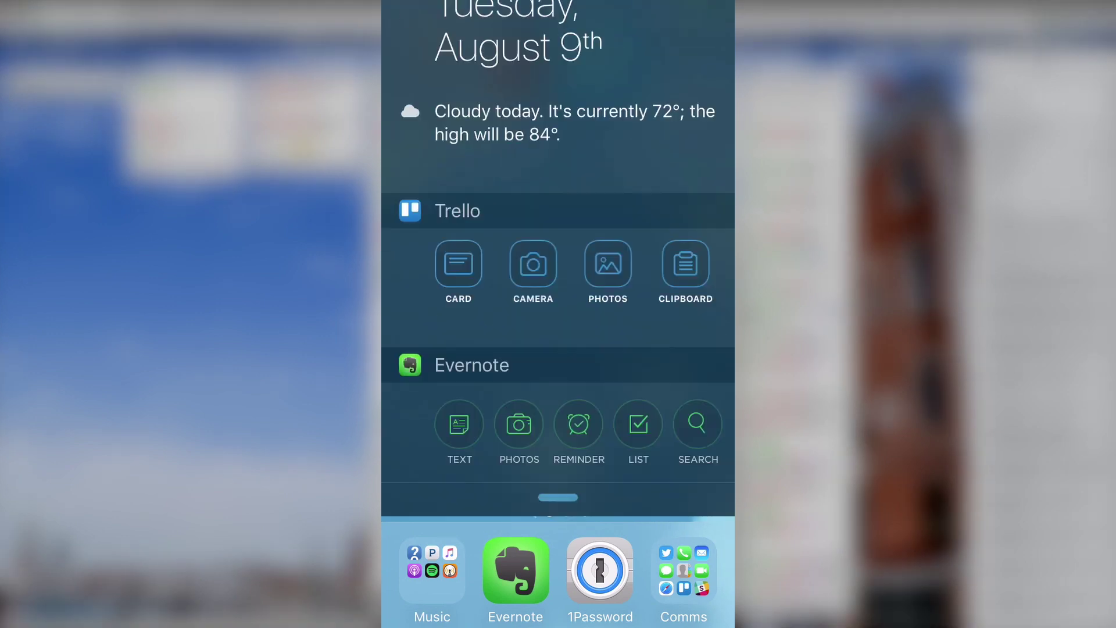
left_click(458, 375)
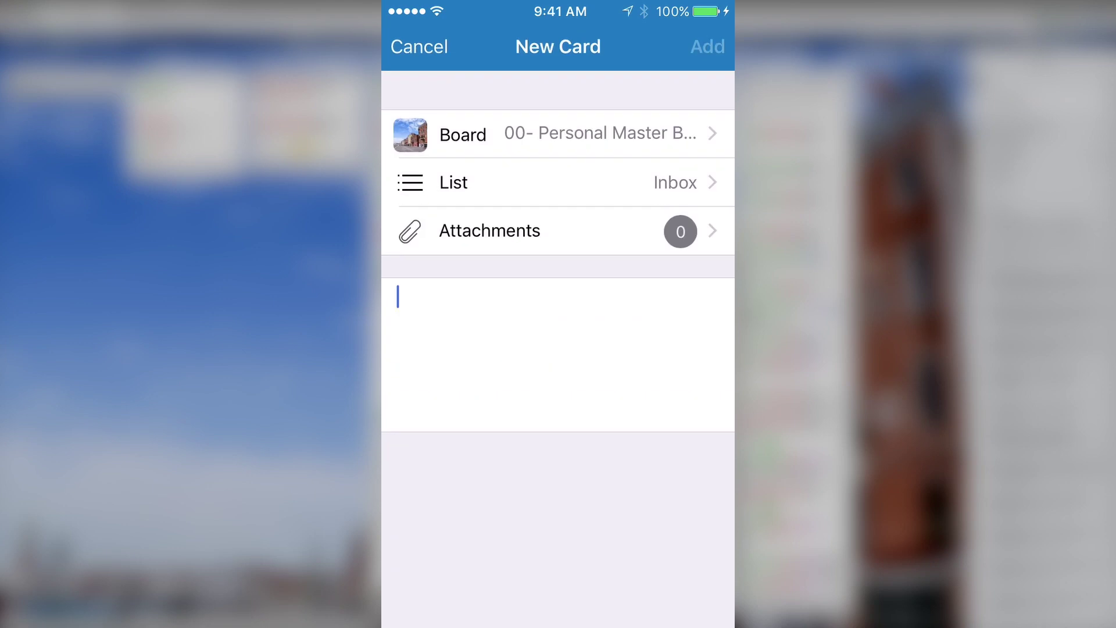
type("Remem")
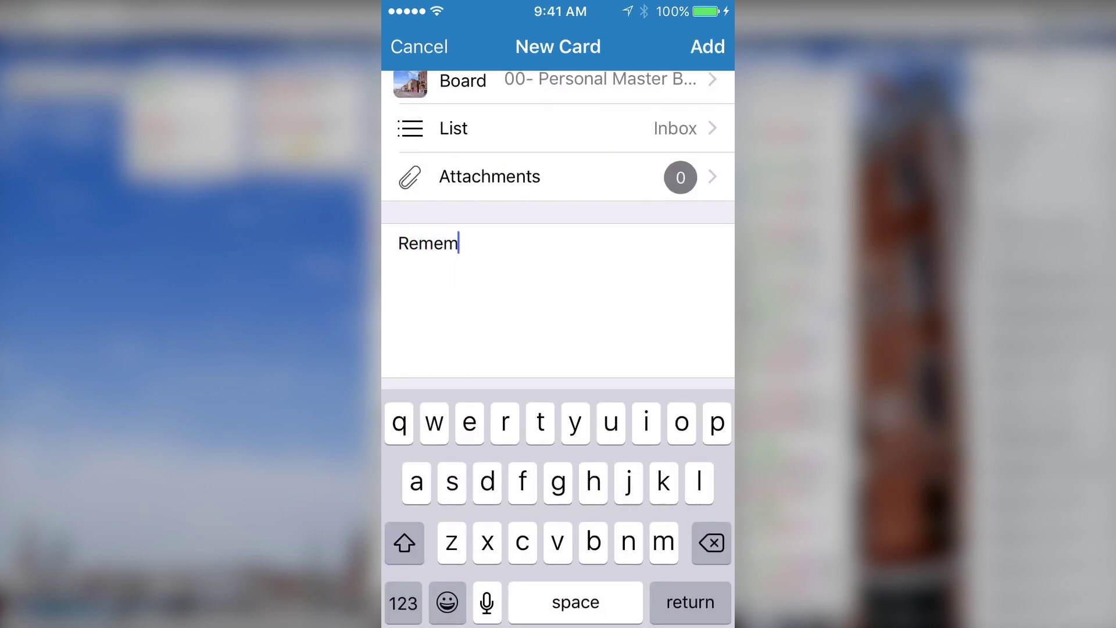
type("ber stuff")
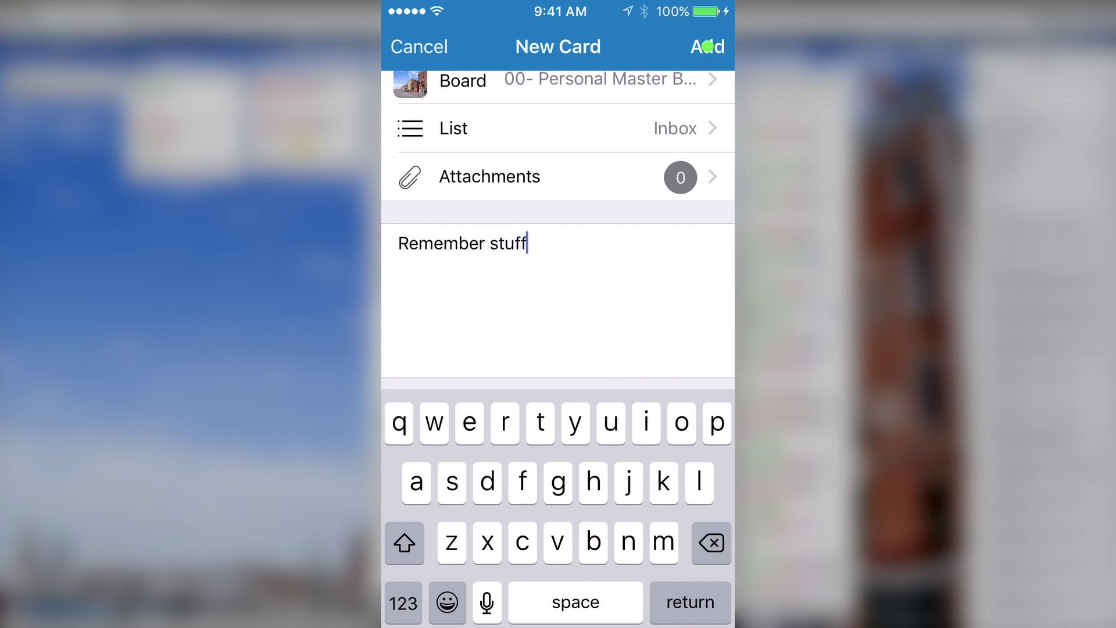
left_click(707, 47)
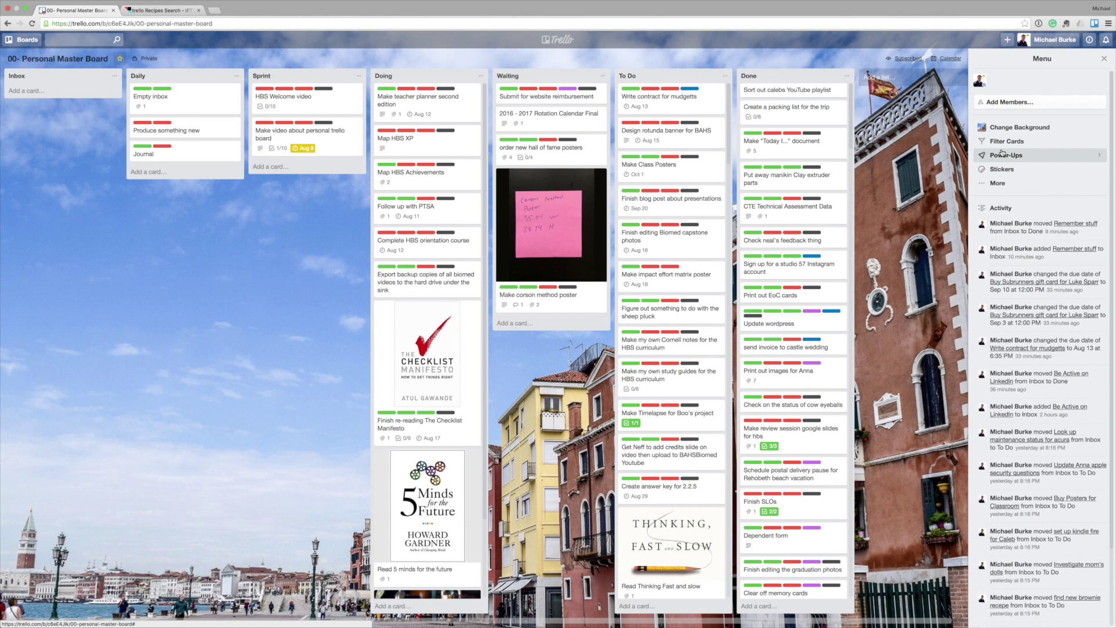
Step: View the board's email-to-board settings and the IFTTT recipes for Trello, and return to the board
left_click(996, 183)
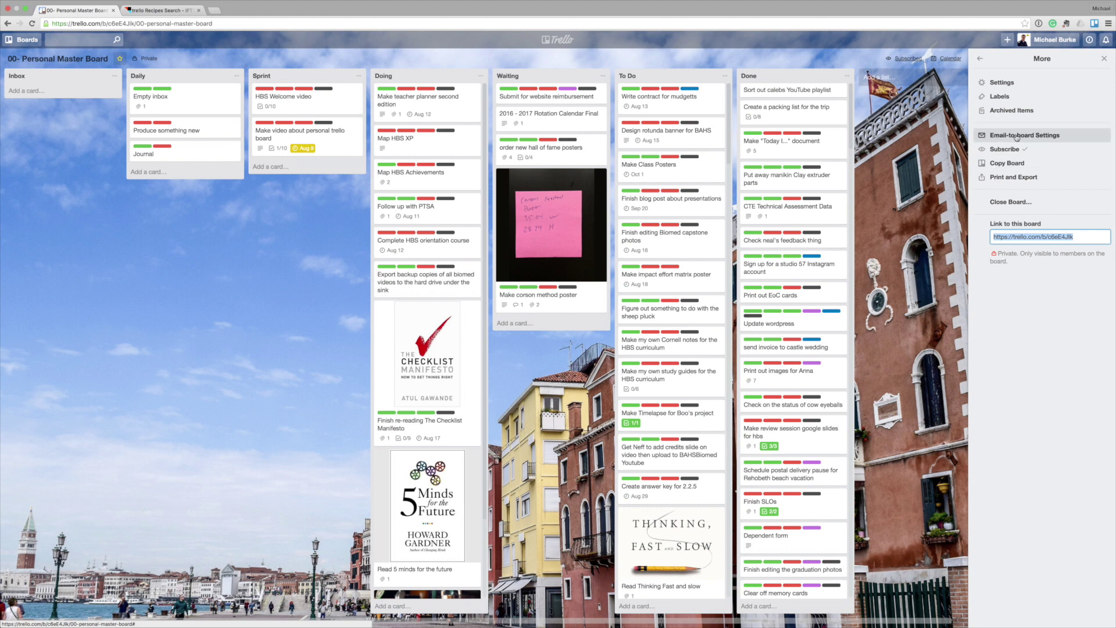
left_click(1077, 138)
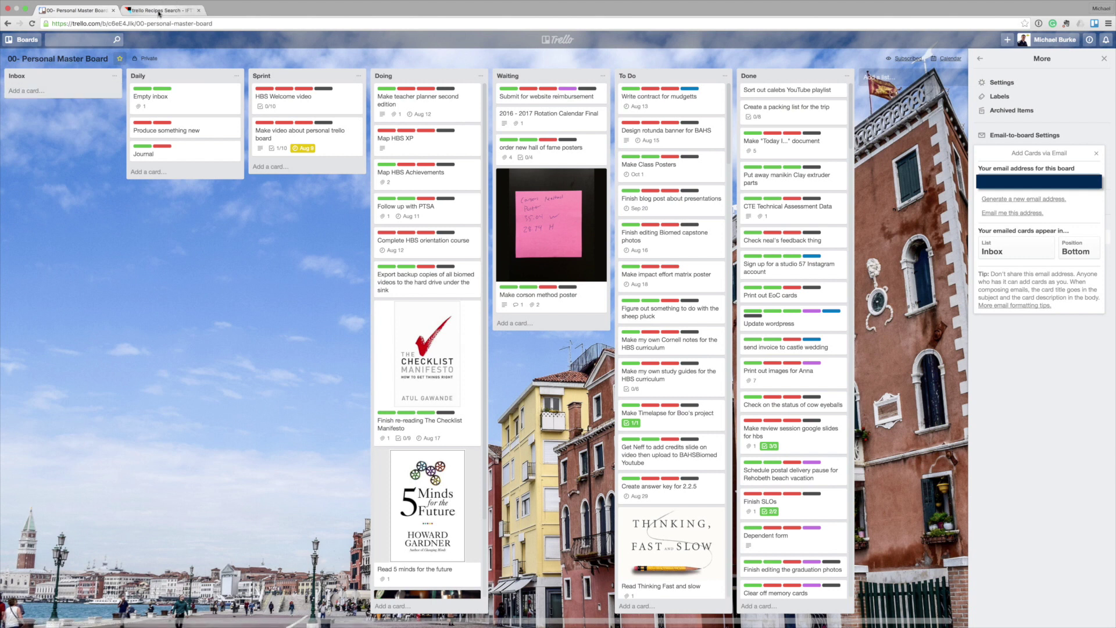
left_click(166, 10)
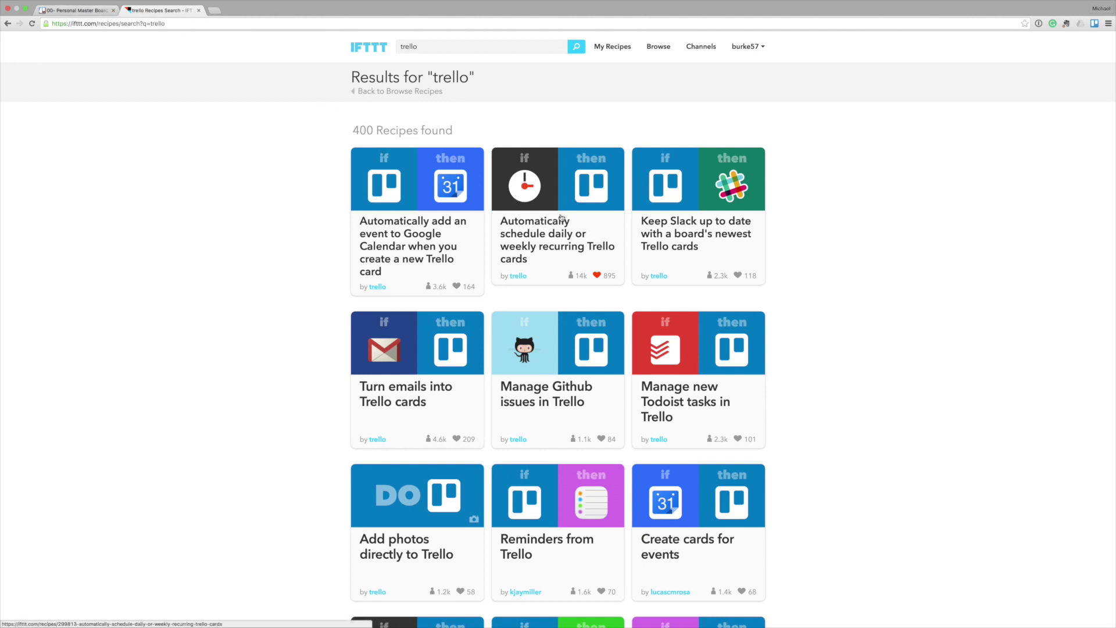
left_click(76, 11)
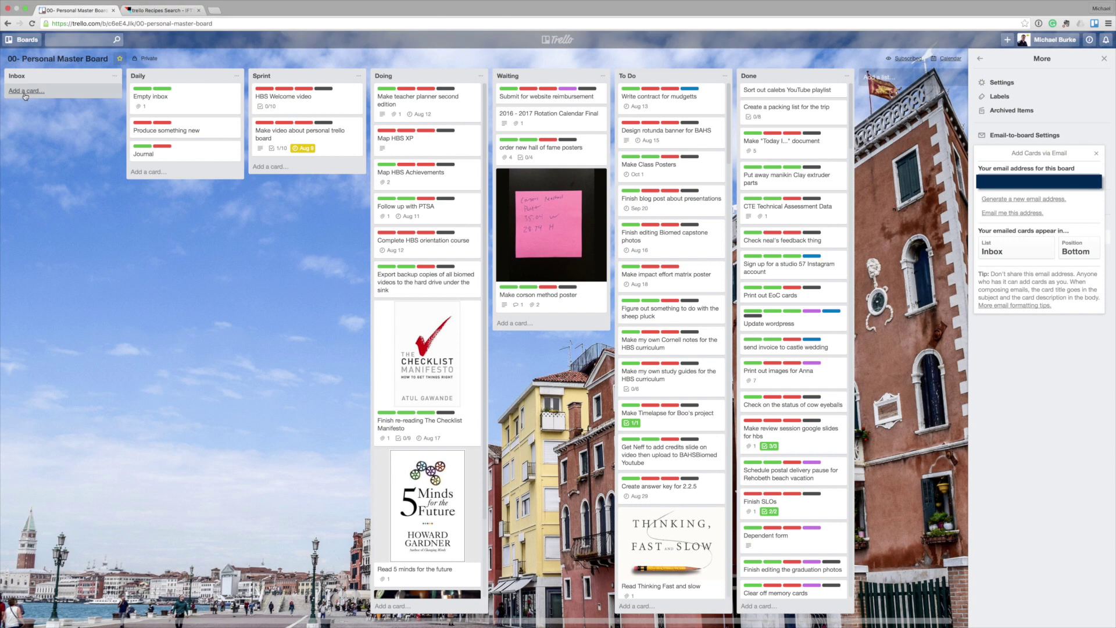
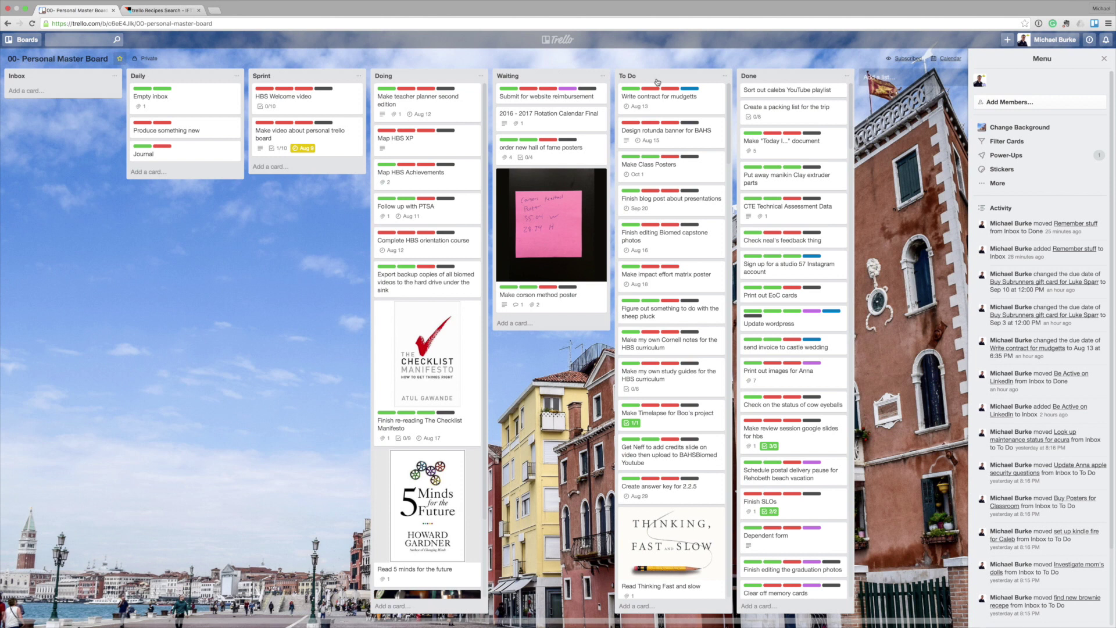
scroll(657, 186, "down", 15)
scroll(658, 186, "up", 15)
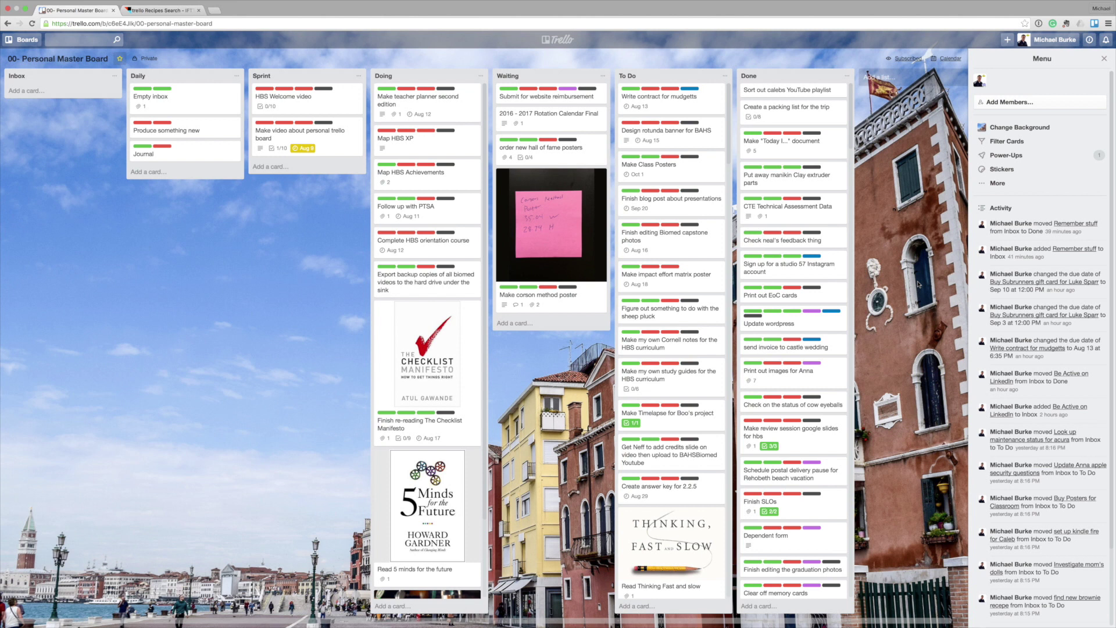
left_click(802, 149)
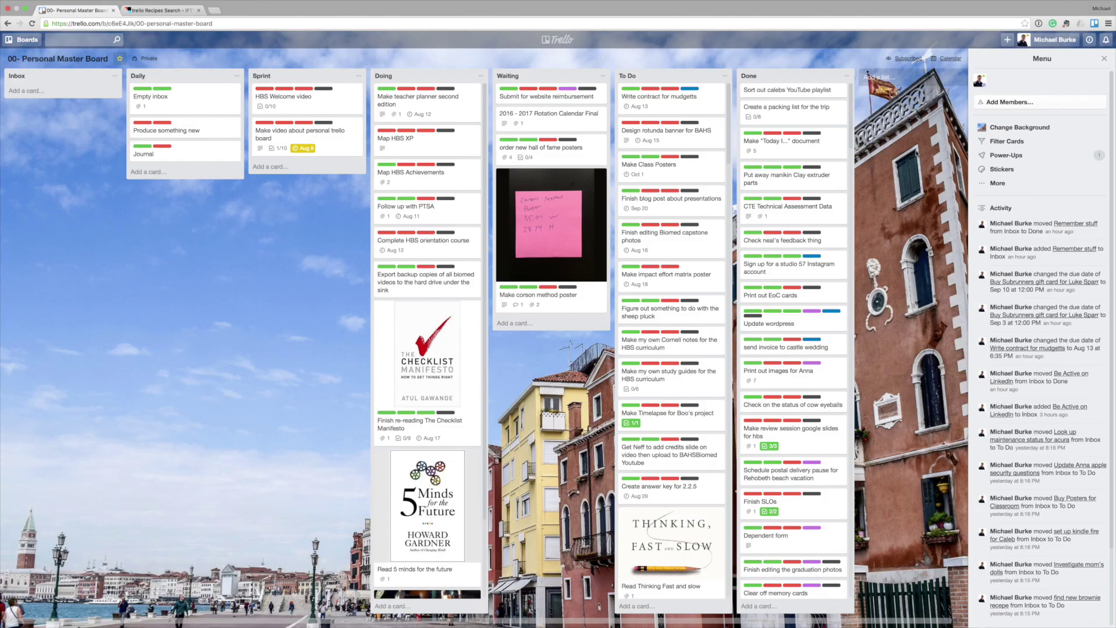
Step: Open the board's calendar view and reschedule the "Follow up with PTSA" card to August 10
left_click(995, 158)
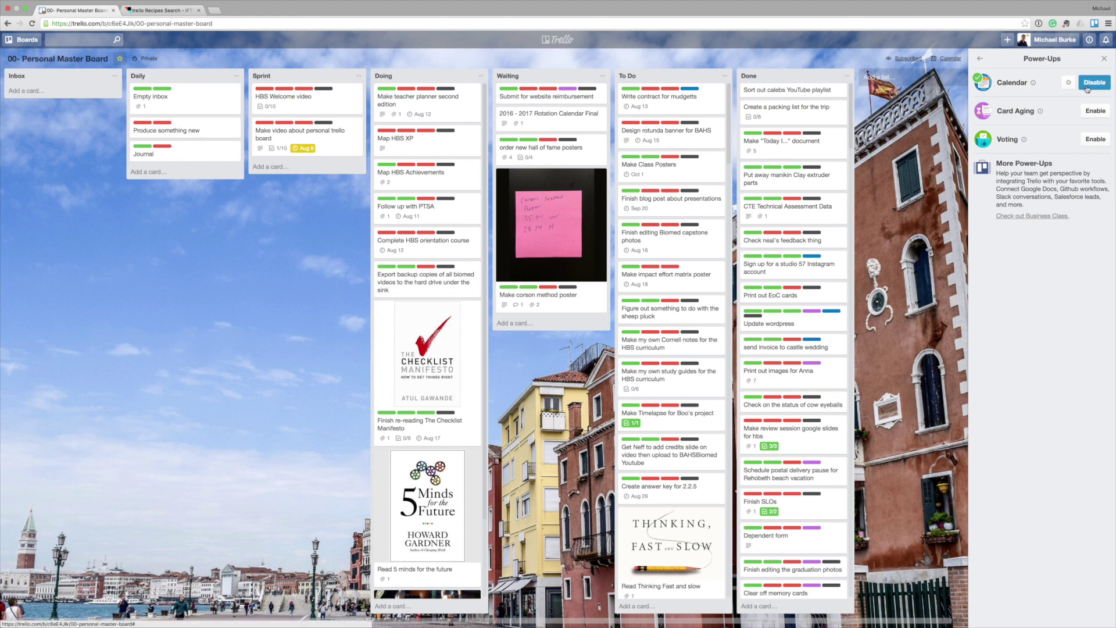
left_click(944, 61)
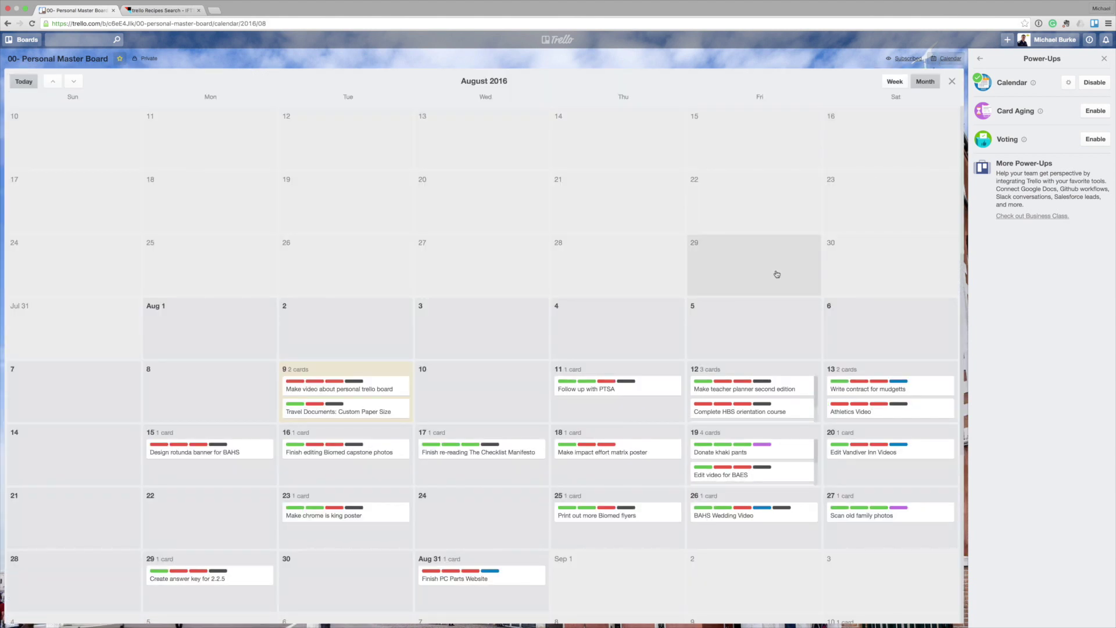
scroll(497, 356, "down", 5)
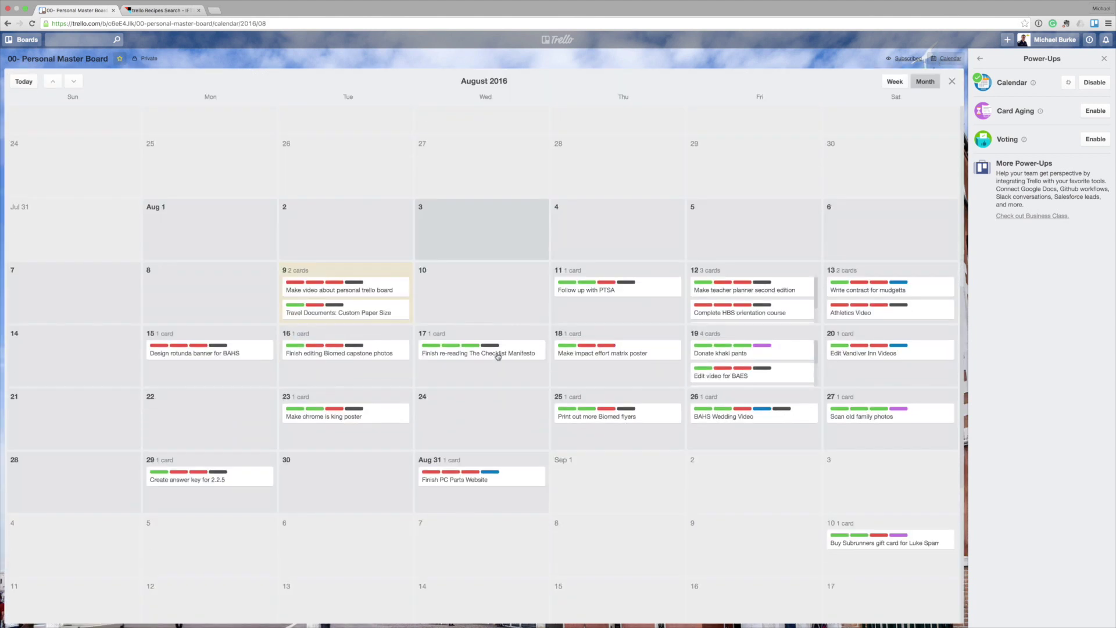
scroll(497, 356, "down", 10)
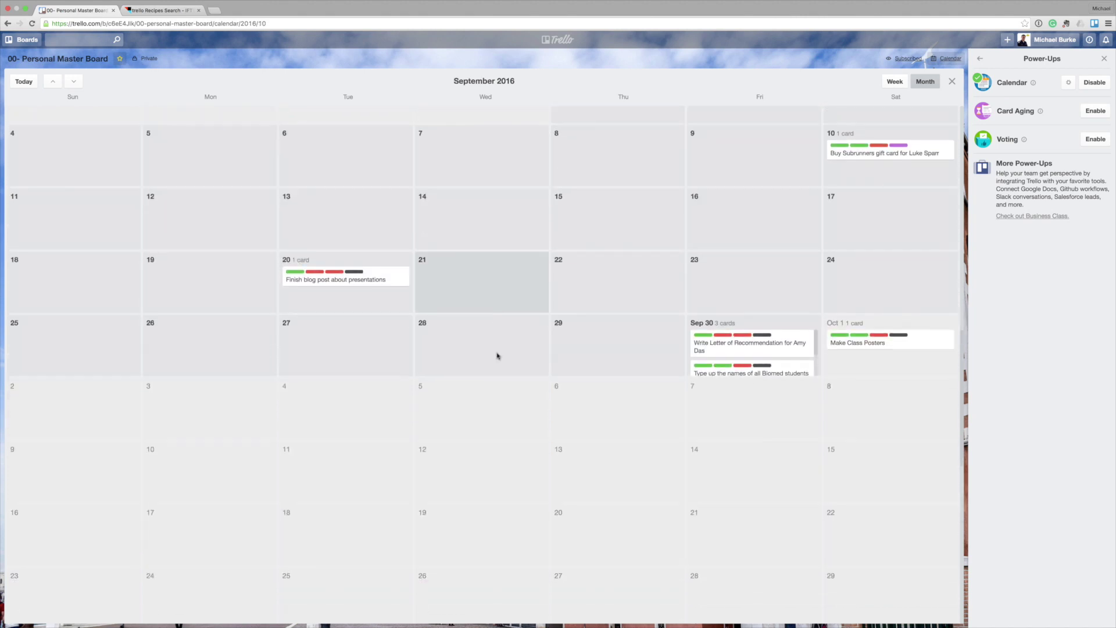
scroll(497, 355, "up", 5)
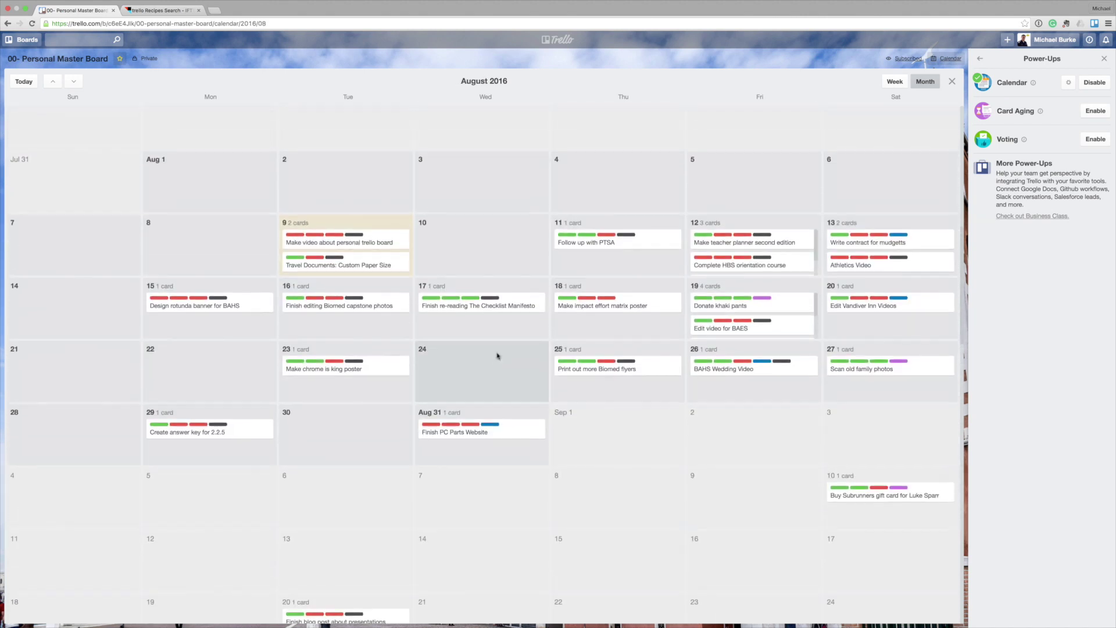
left_click_drag(637, 386, 513, 386)
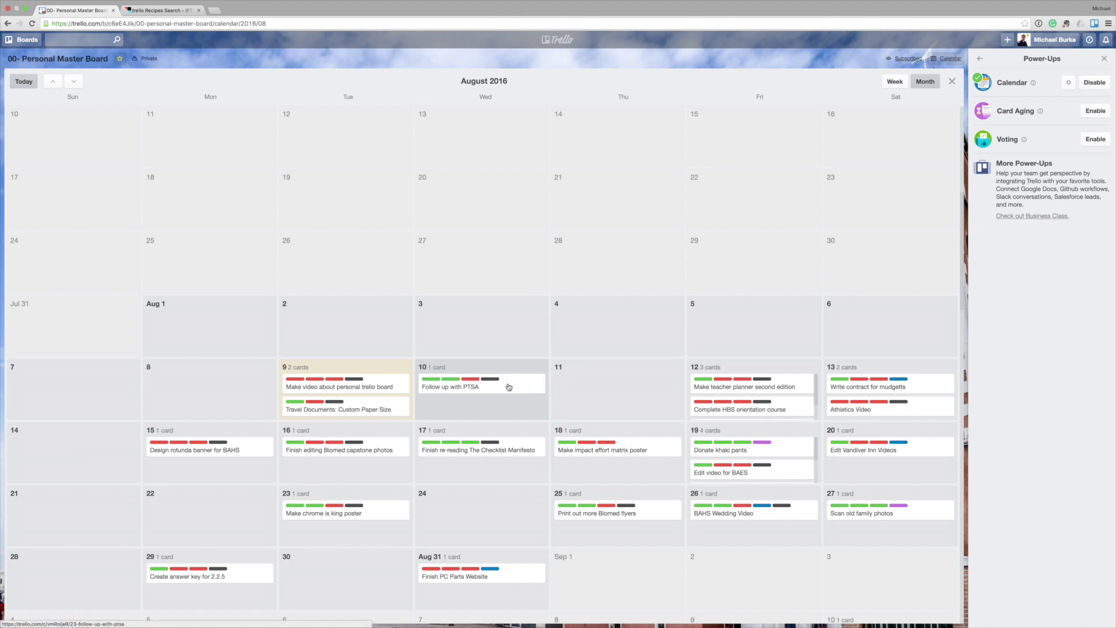
scroll(778, 386, "down", 5)
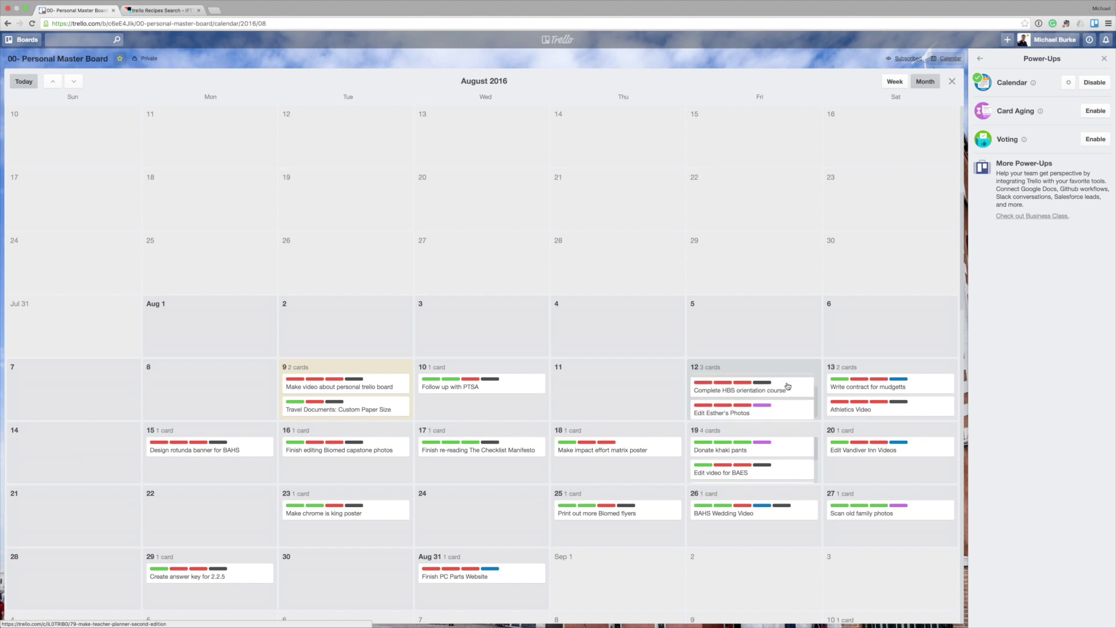
scroll(788, 386, "up", 5)
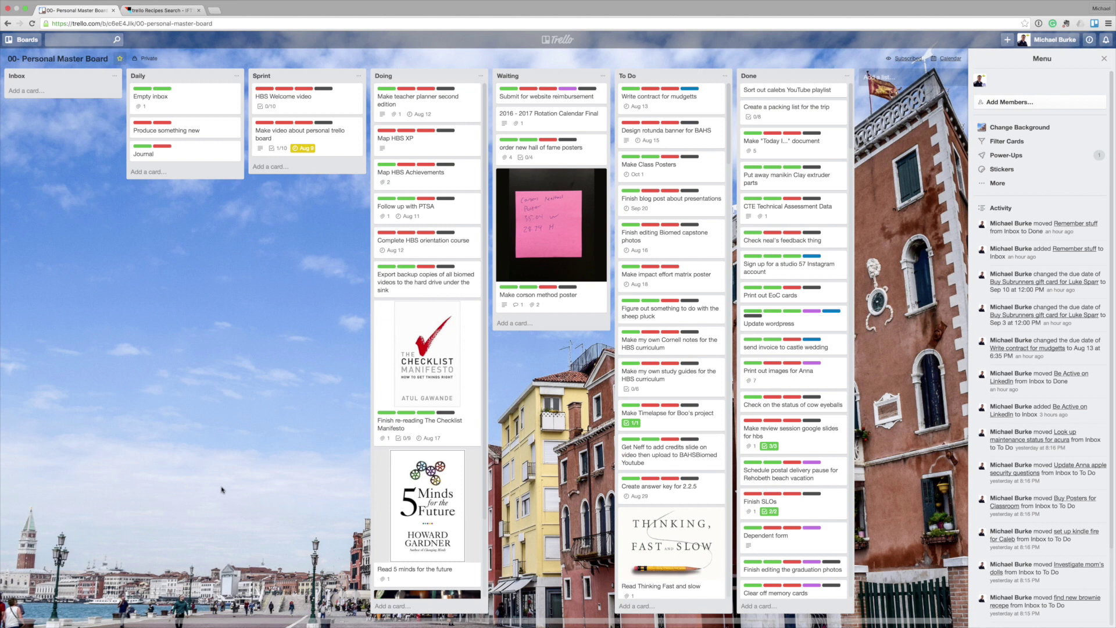
Step: Open the board's label list and view the options for creating a new label
left_click(984, 183)
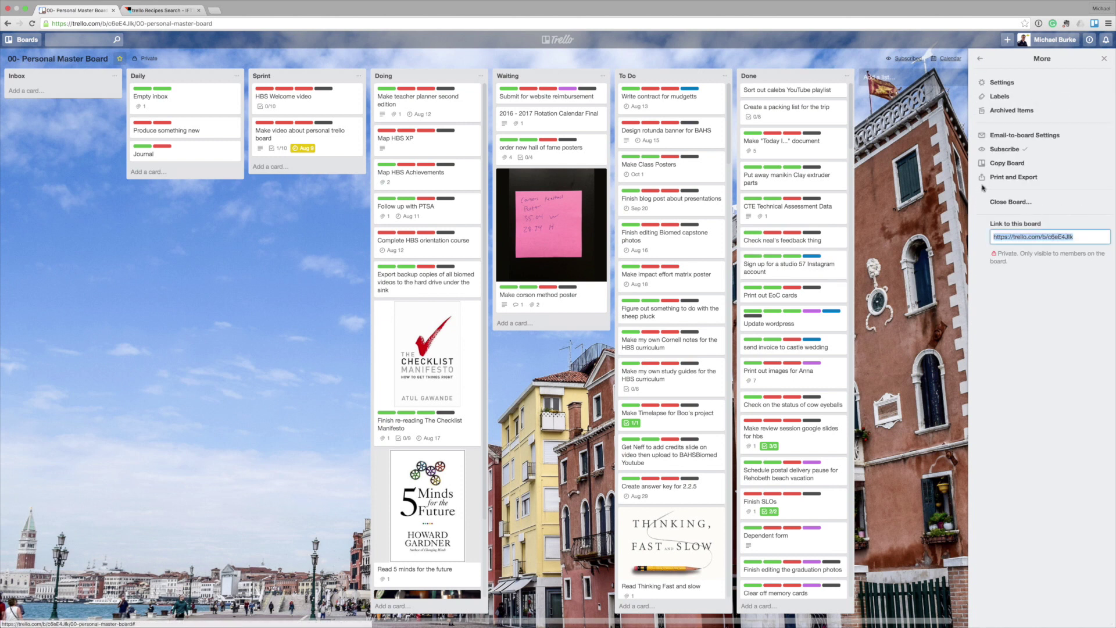
left_click(1001, 97)
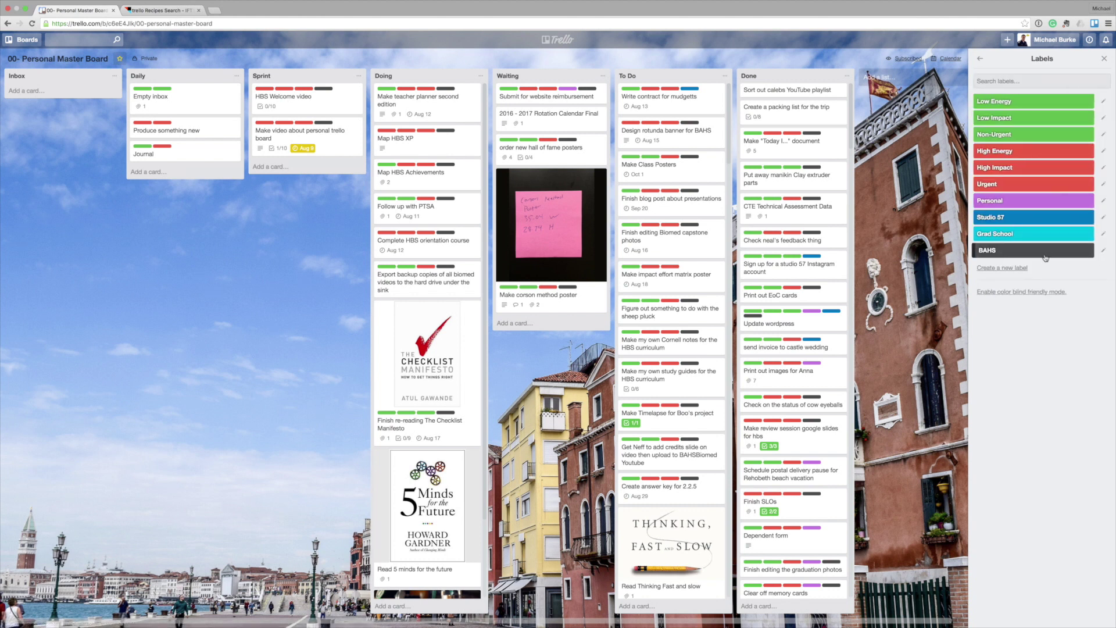
left_click(1016, 272)
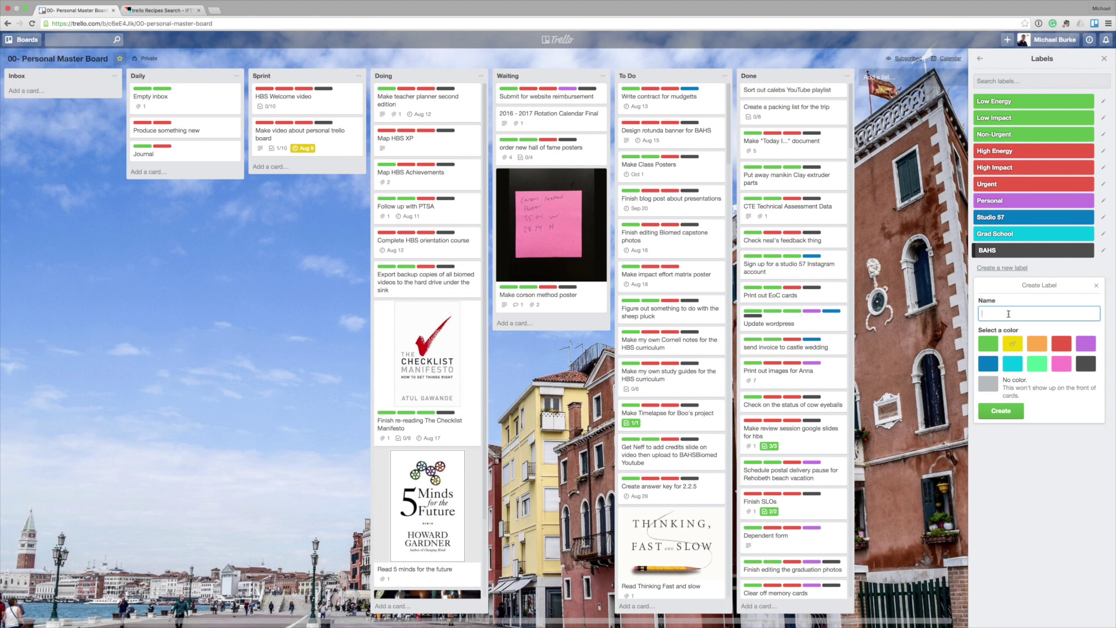
left_click(1096, 287)
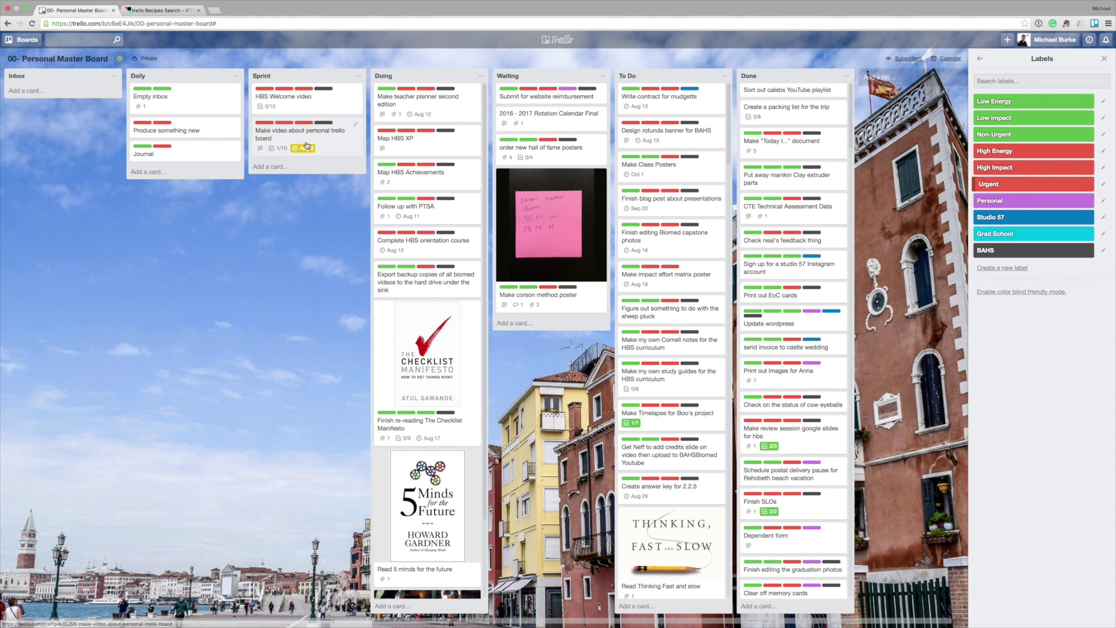
Step: Inspect the labels on the "Make video about personal trello board" card and close it
mouse_move(304, 124)
left_click(304, 124)
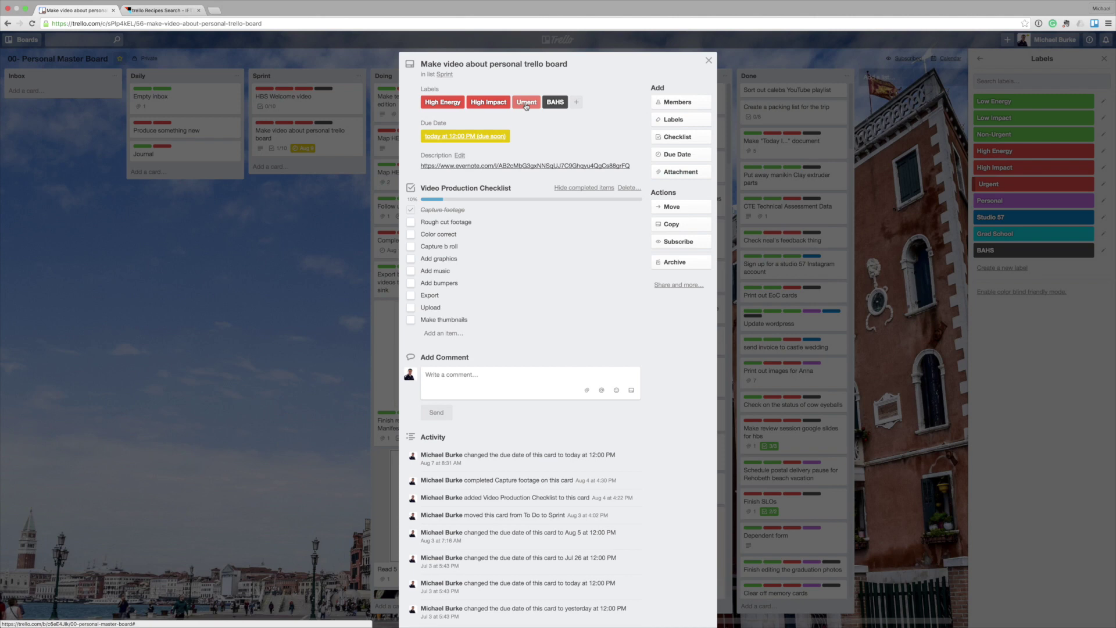
left_click(709, 60)
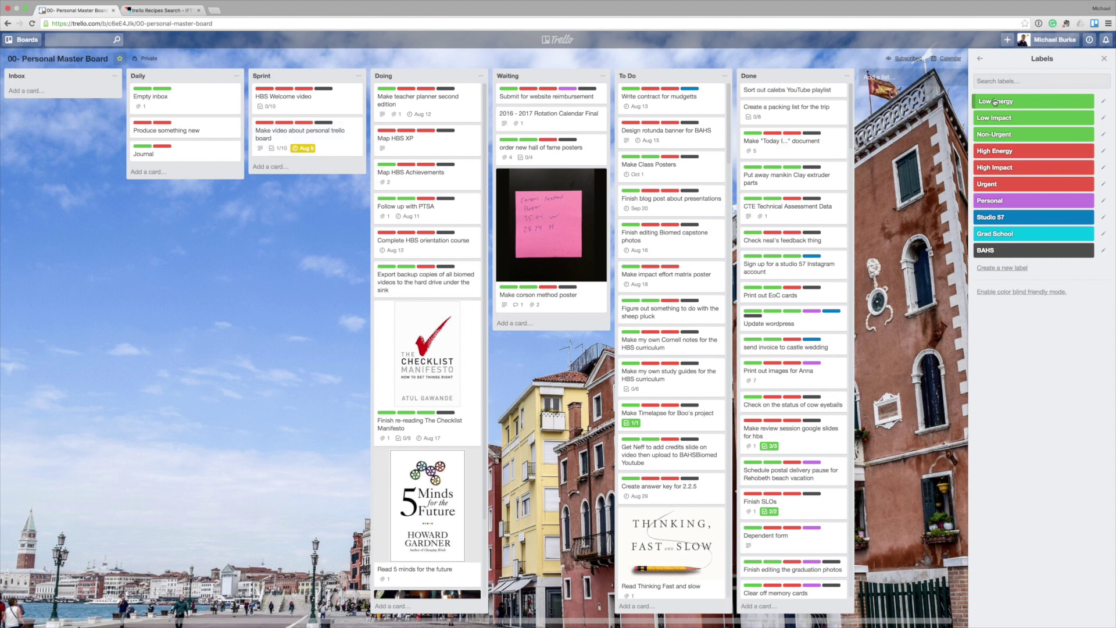
Step: Filter the board to High Impact cards due in the next week, and clear the filter again
left_click(980, 58)
left_click(980, 58)
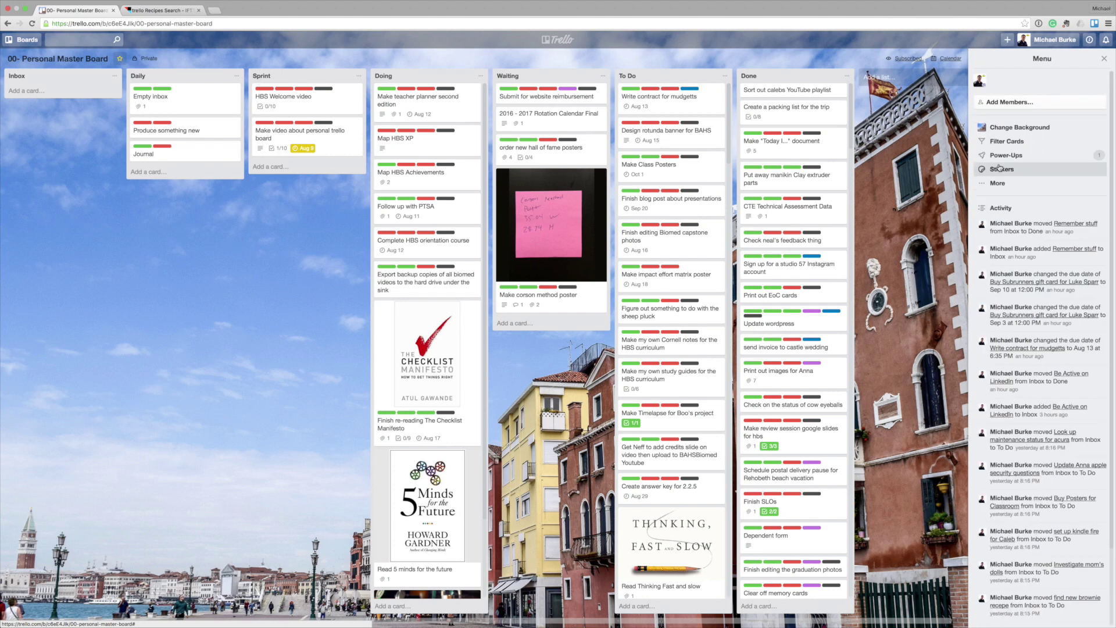
left_click(1002, 143)
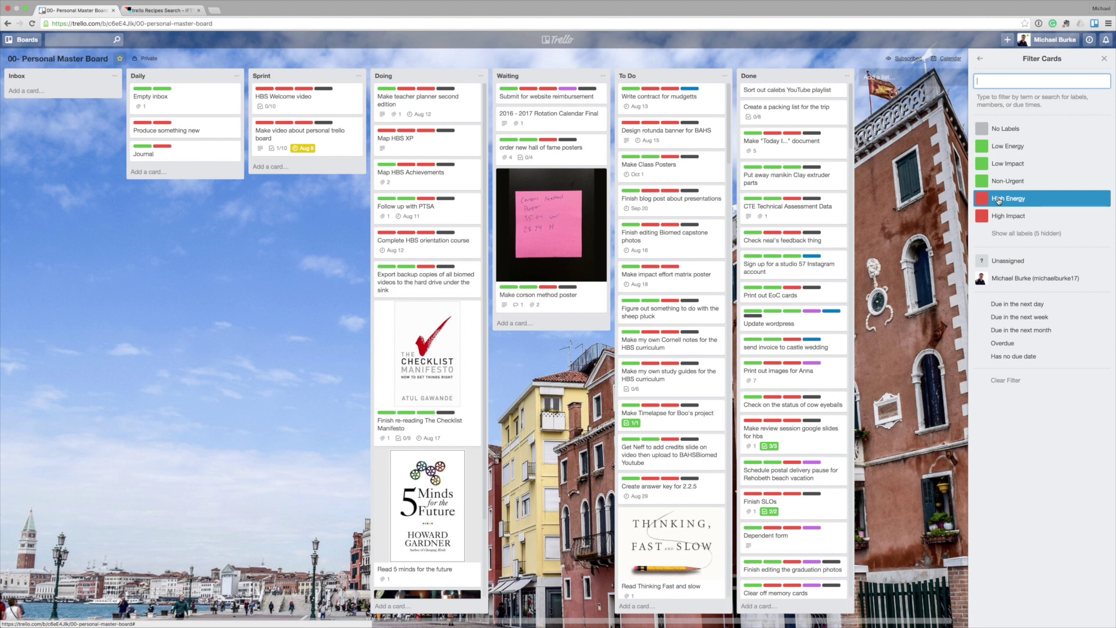
left_click(997, 215)
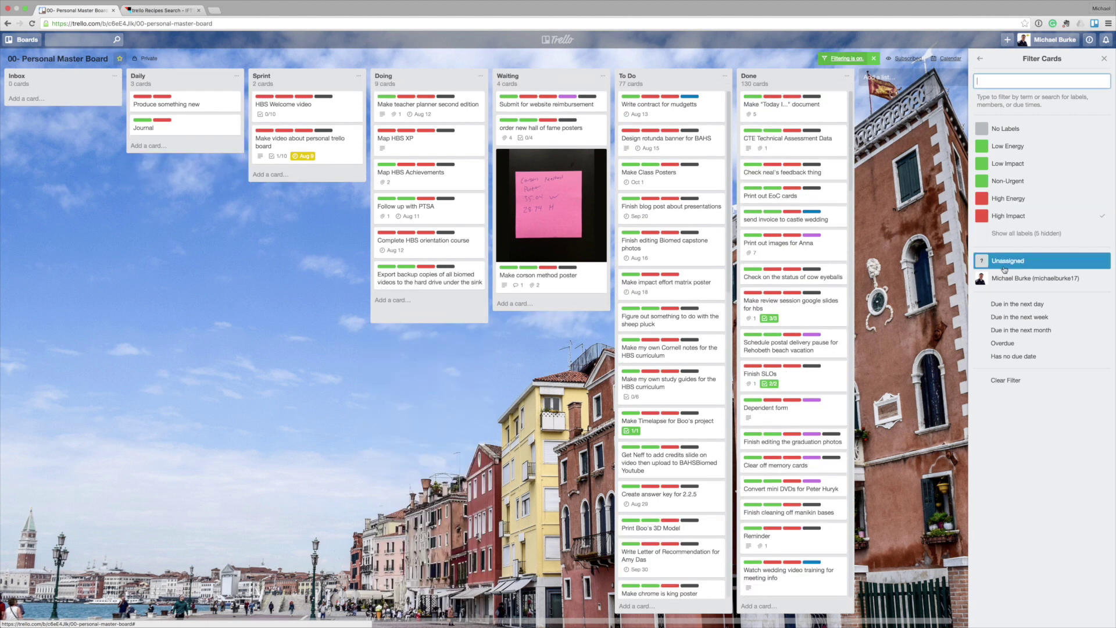
left_click(997, 317)
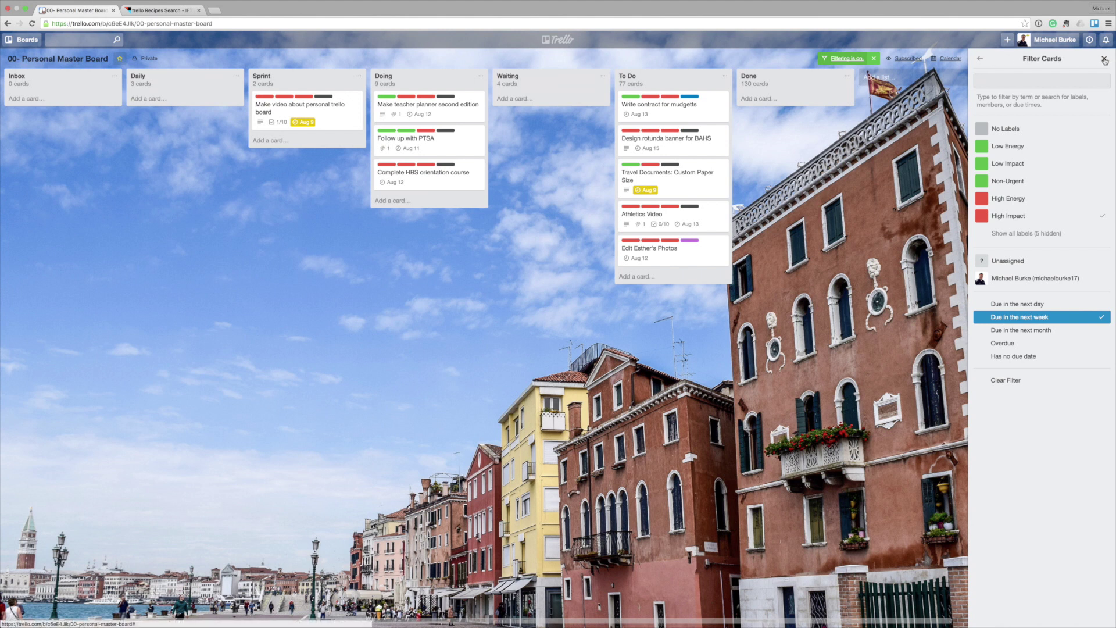
left_click(874, 58)
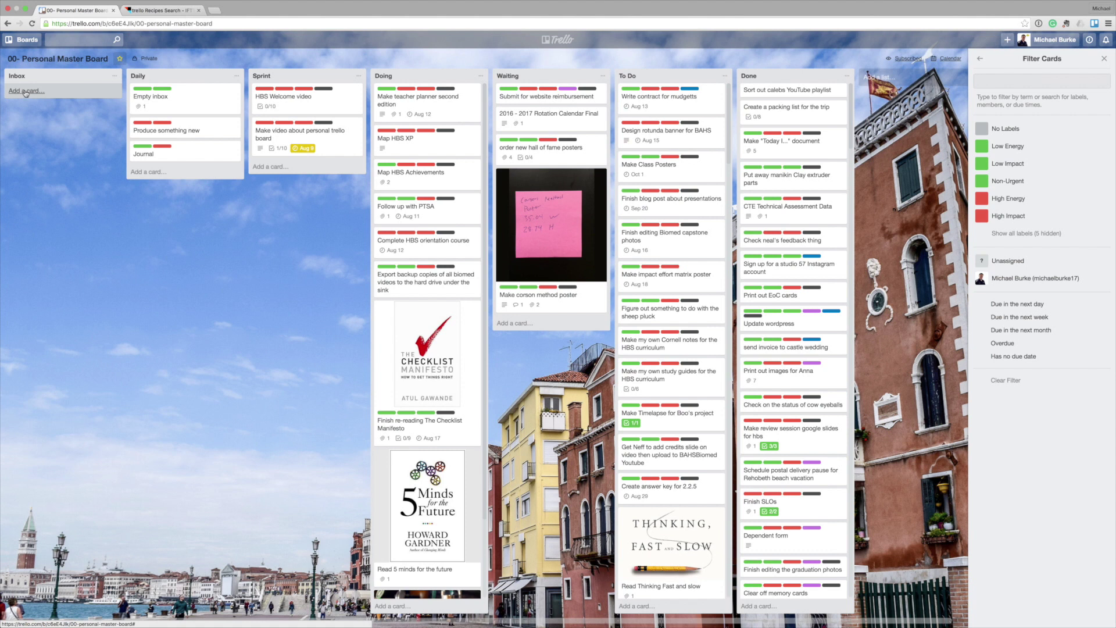
left_click(981, 60)
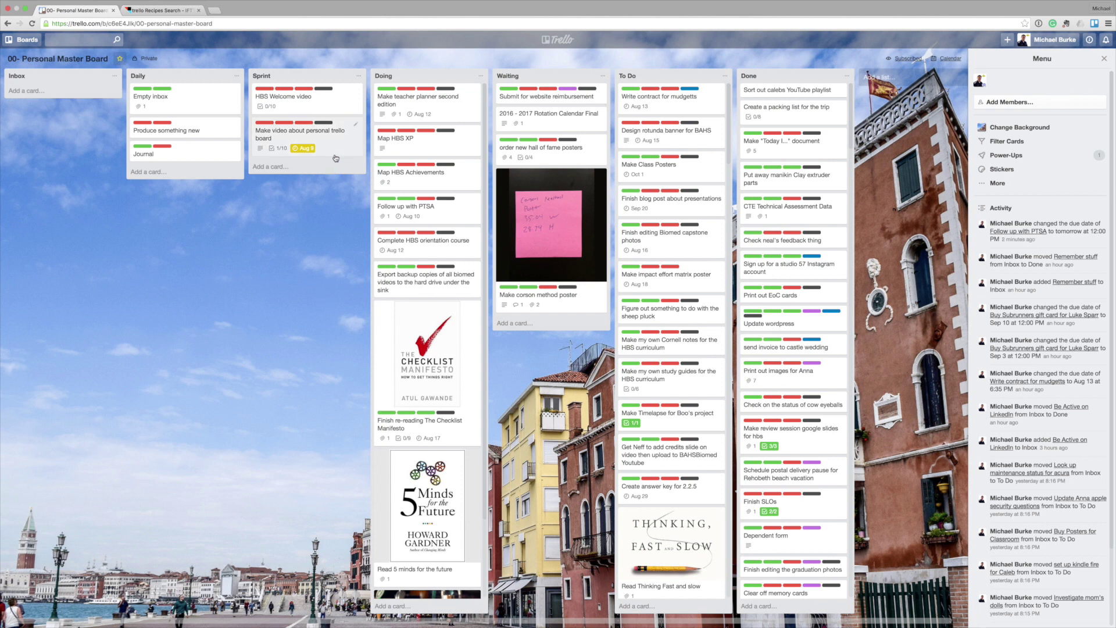
Step: Assign the board's member to the "Make video about personal trello board" card, and remove that member again
left_click(300, 132)
left_click(679, 103)
left_click(715, 162)
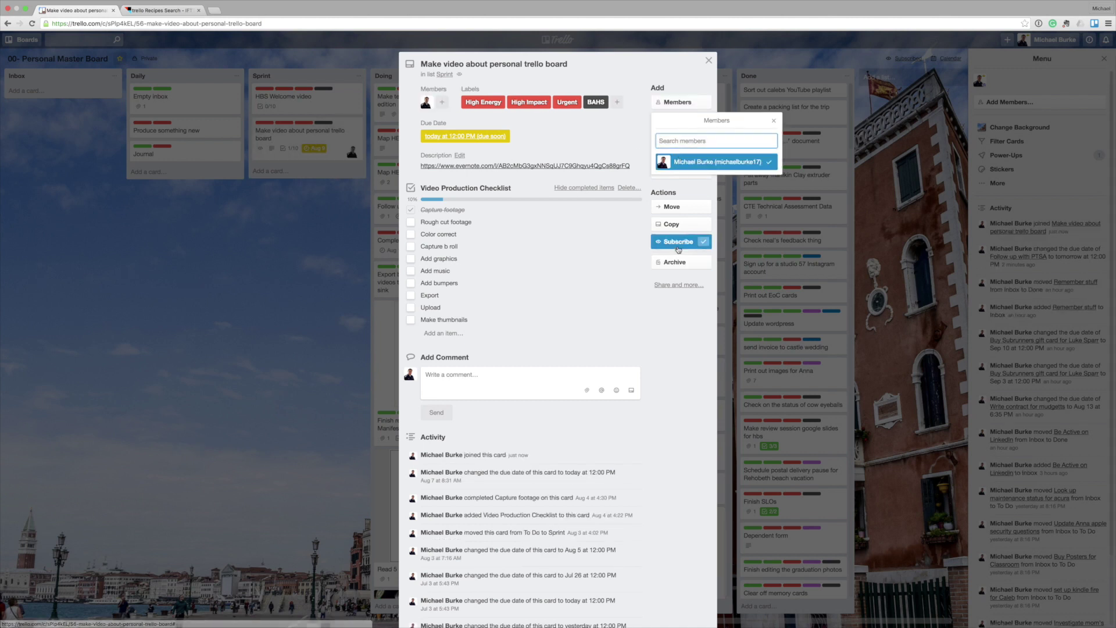
left_click(773, 120)
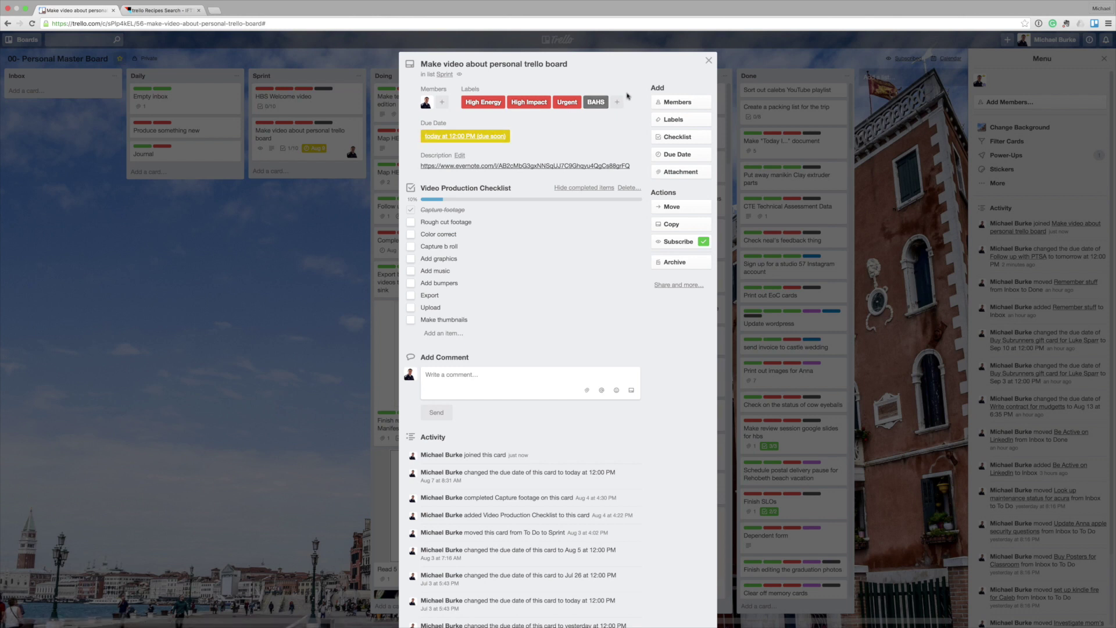
left_click(709, 62)
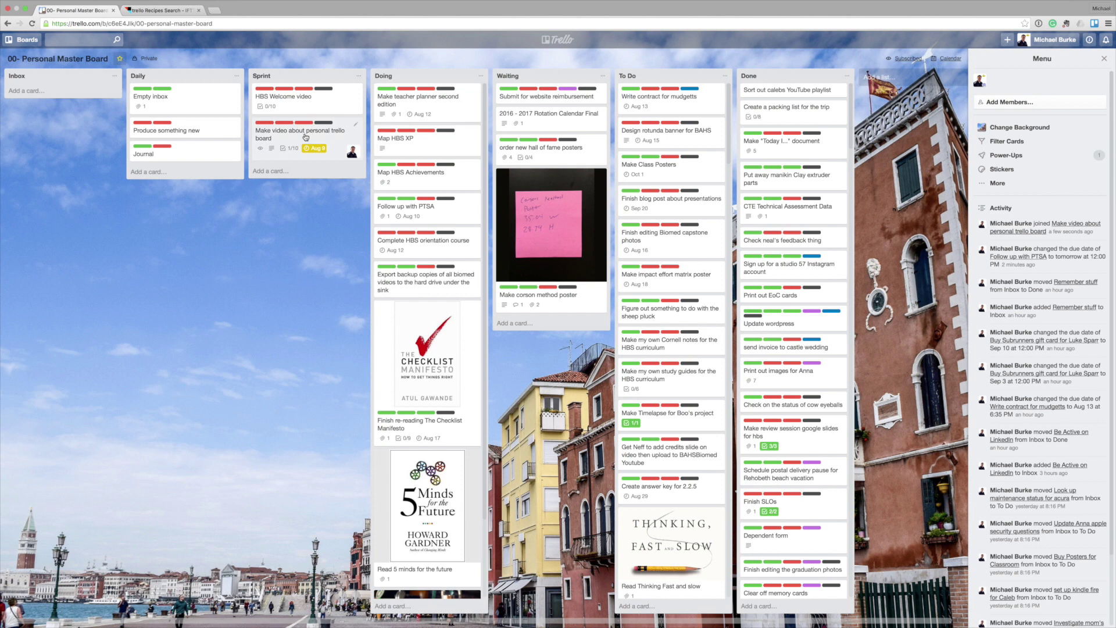
left_click(352, 153)
left_click(361, 207)
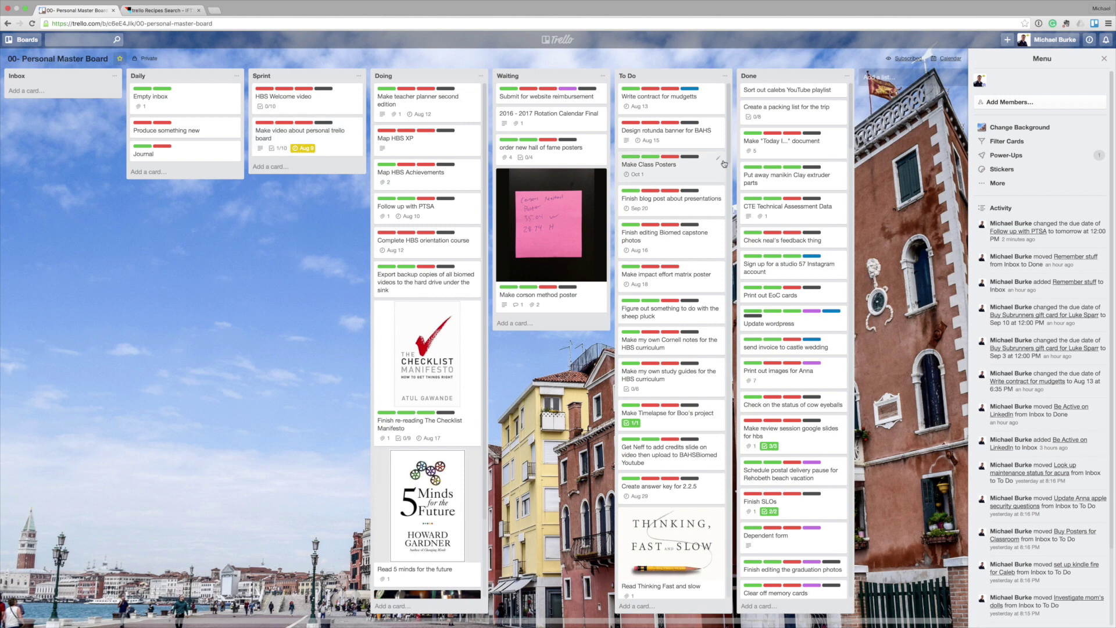
Step: Look at the additional board options and close the board menu
left_click(996, 183)
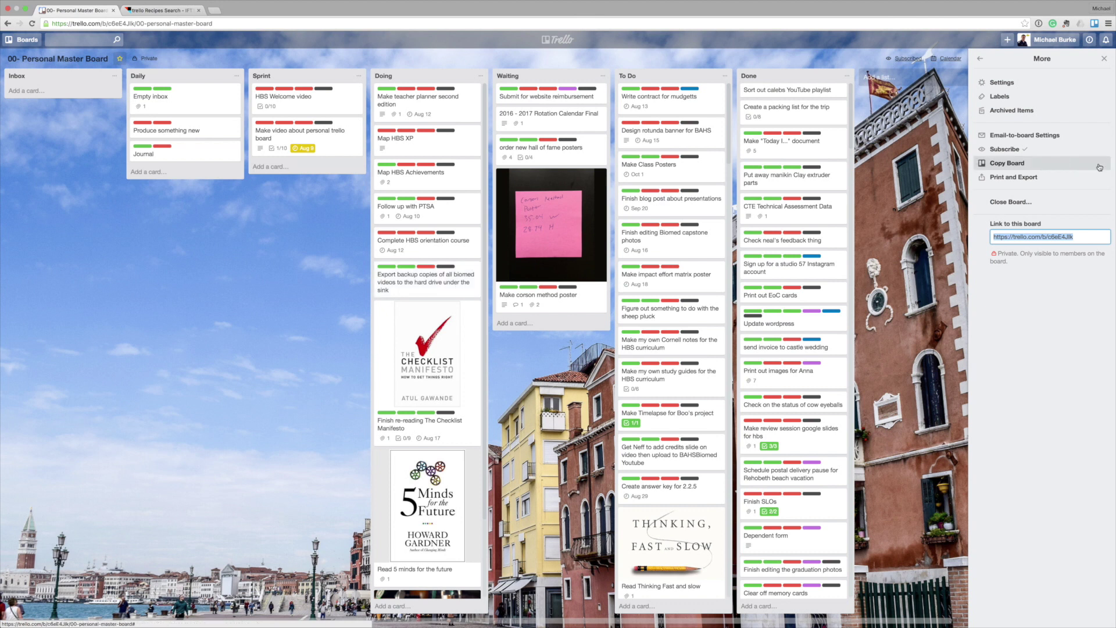
left_click(980, 60)
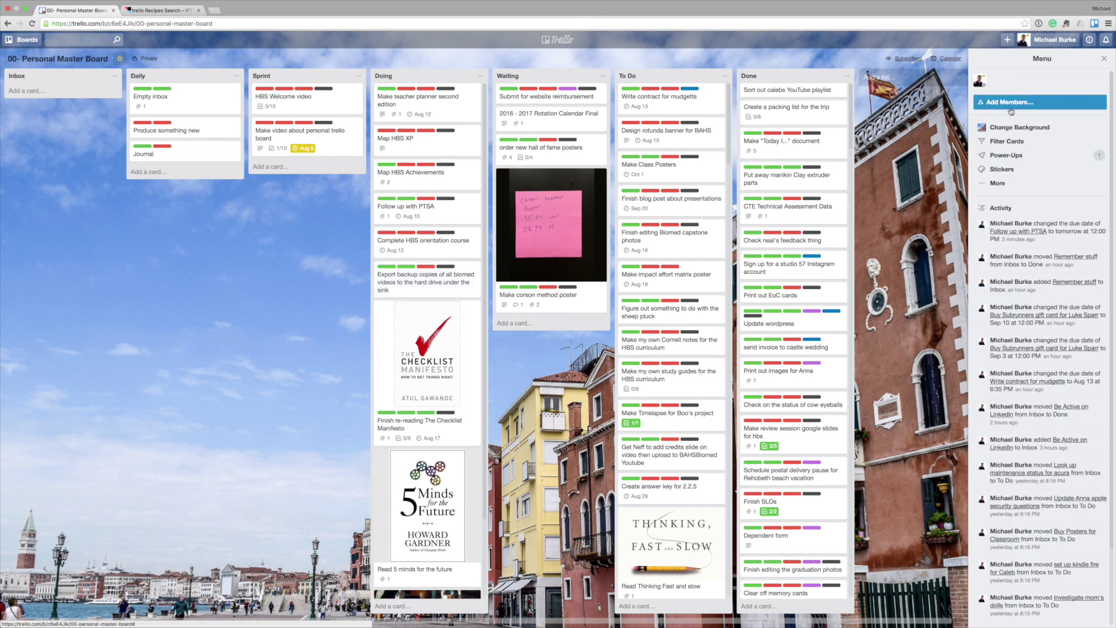
left_click(997, 183)
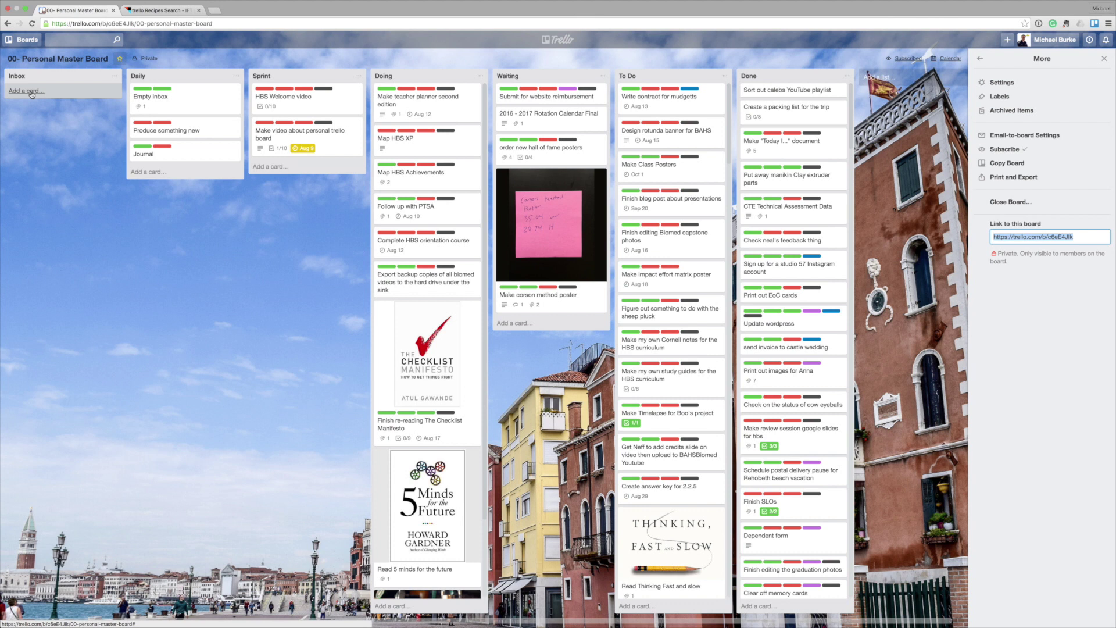
left_click(1105, 60)
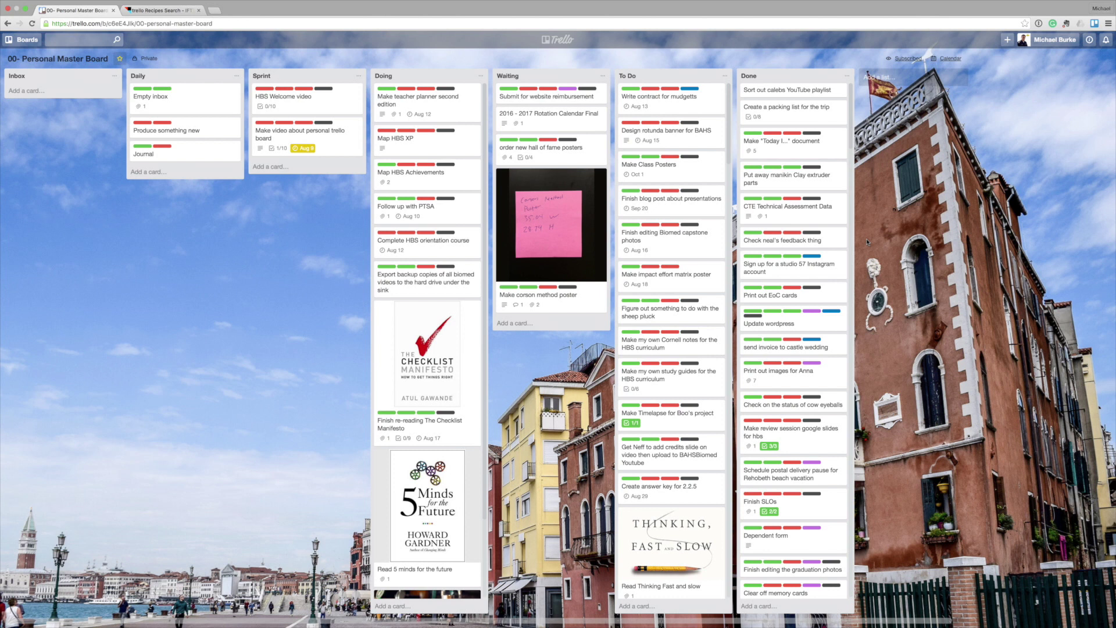